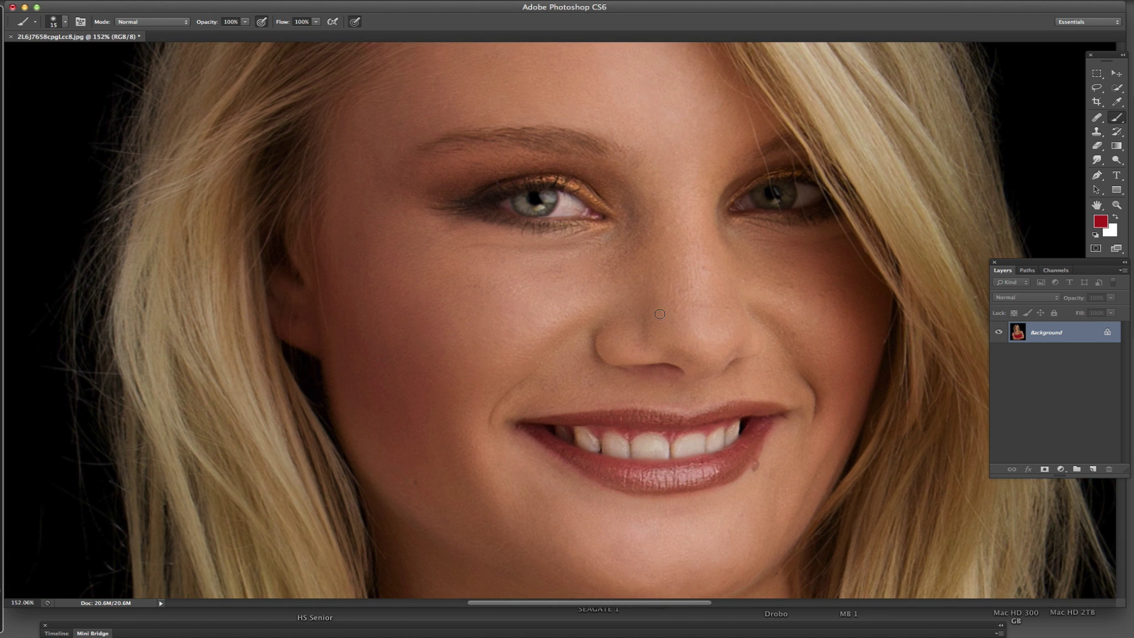
Add a new empty layer above the Background portrait layer
scroll(526, 201, "down", 3)
scroll(554, 282, "up", 3)
scroll(554, 281, "down", 1)
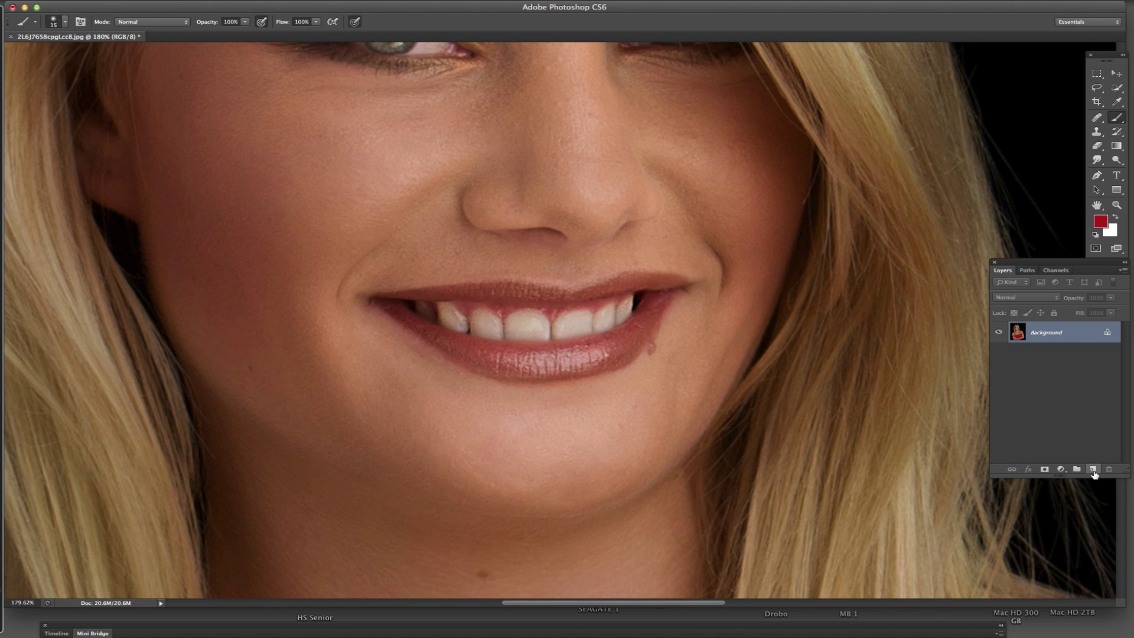
left_click(1093, 470)
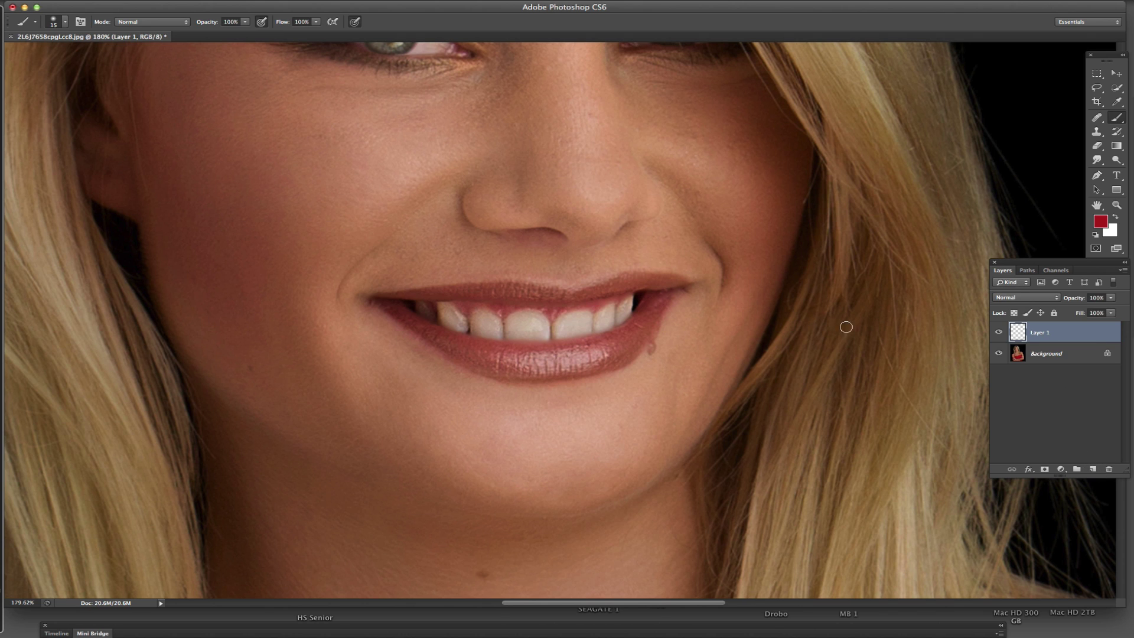
Set the foreground colour to the bright red e03535
scroll(619, 390, "down", 10)
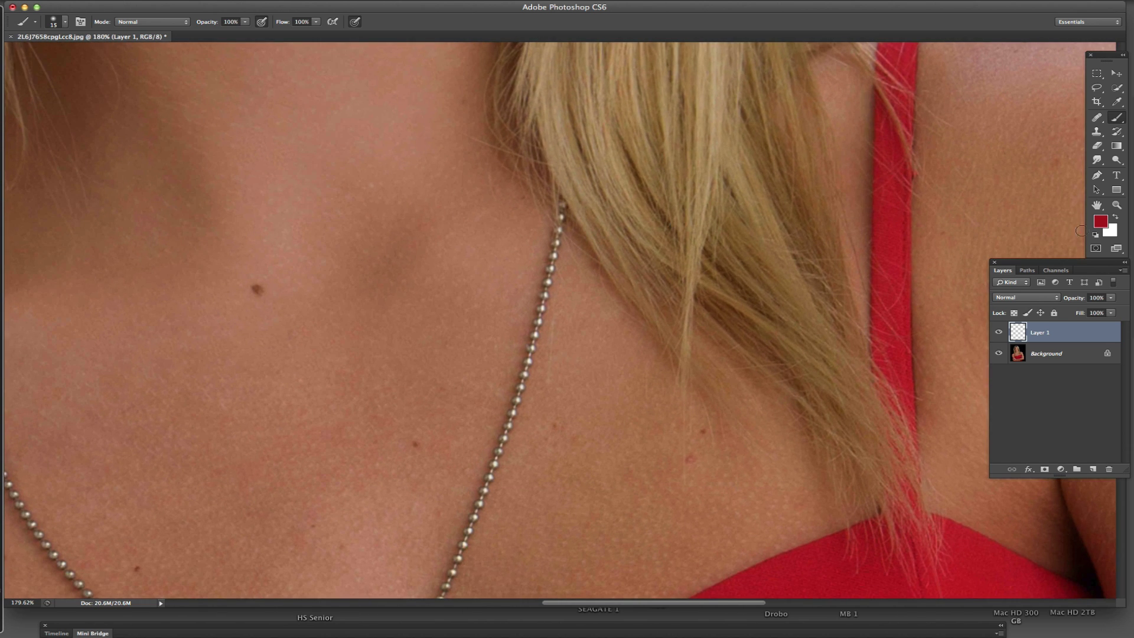
left_click(1100, 222)
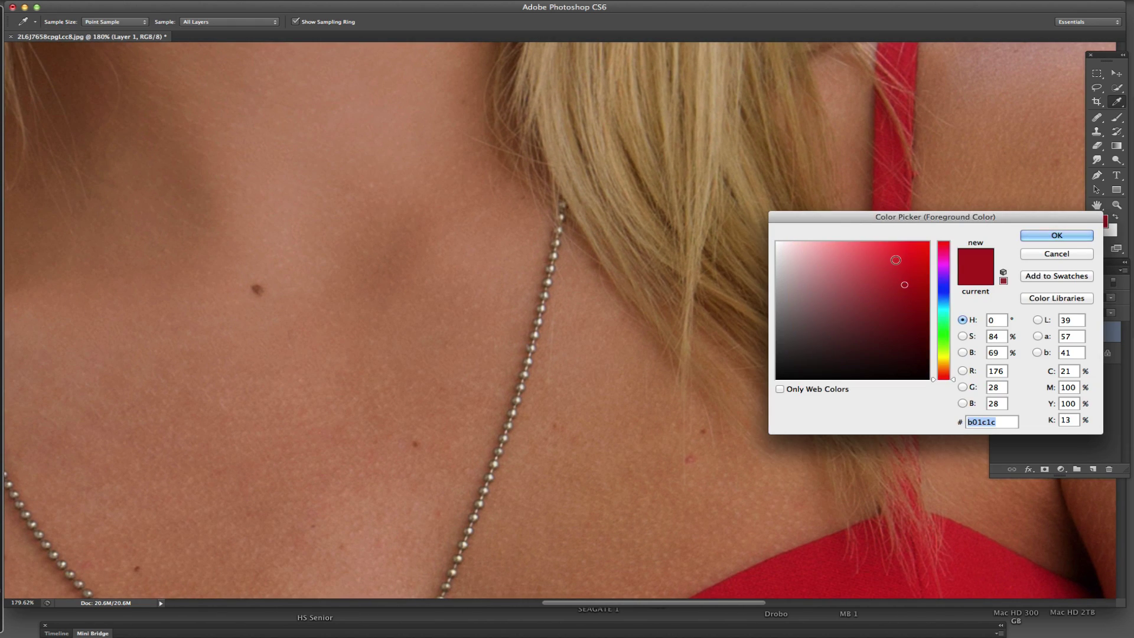
left_click(895, 260)
left_click_drag(895, 260, 891, 256)
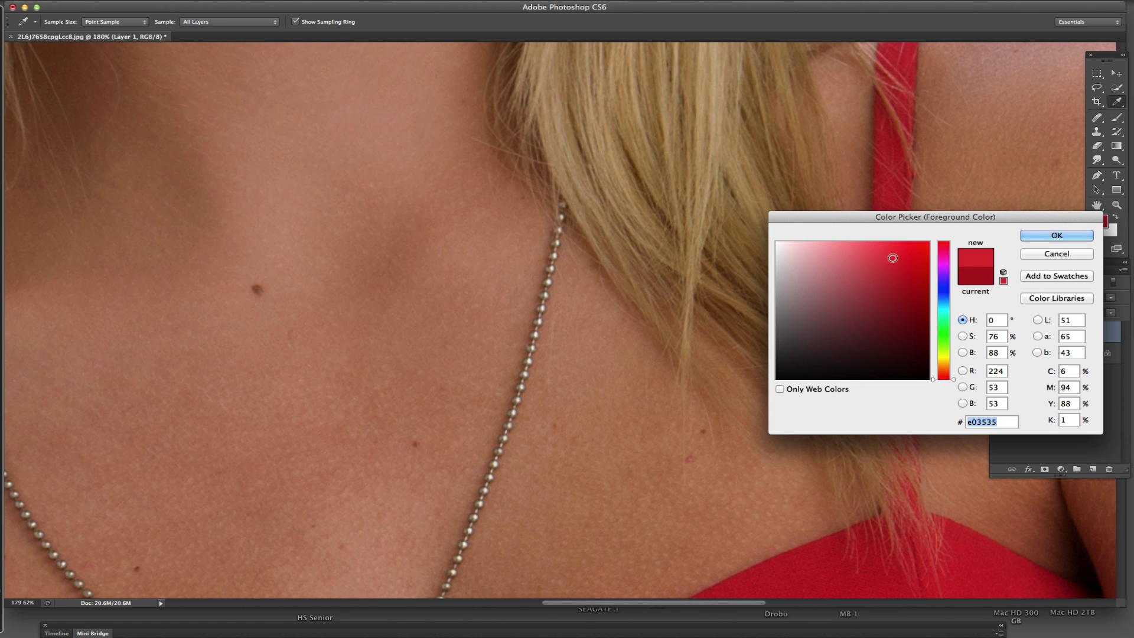
left_click(1057, 235)
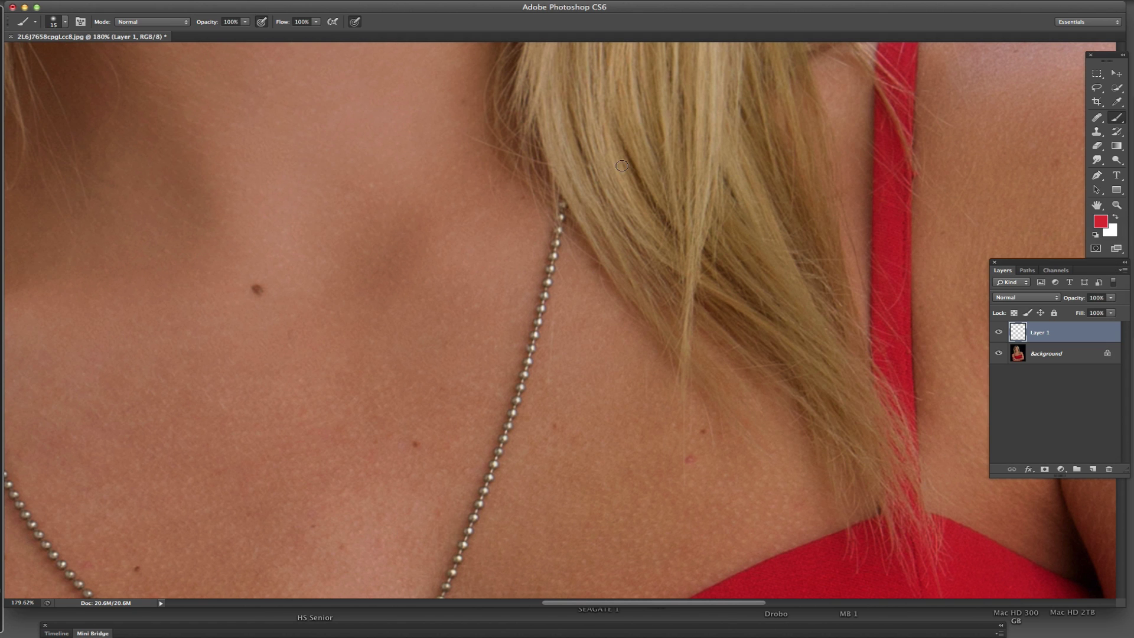
Paint the woman's upper and lower lips solid red on Layer 1 with the Brush tool at size 15
left_click_drag(607, 337, 614, 590)
left_click_drag(602, 230, 661, 456)
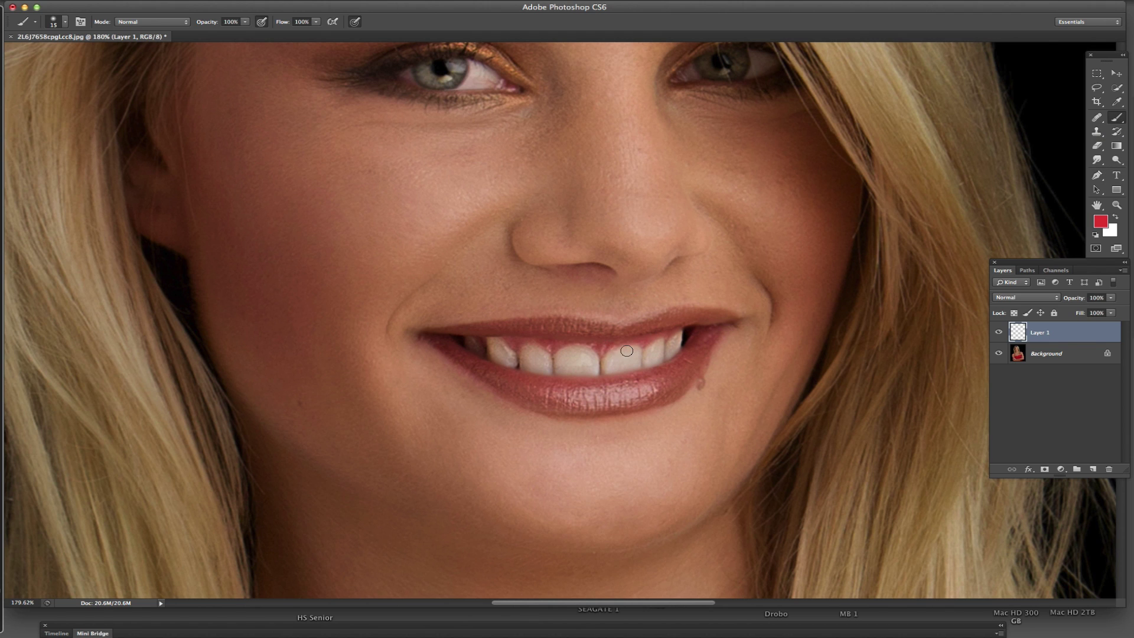
scroll(628, 320, "left", 2)
scroll(653, 323, "up", 3)
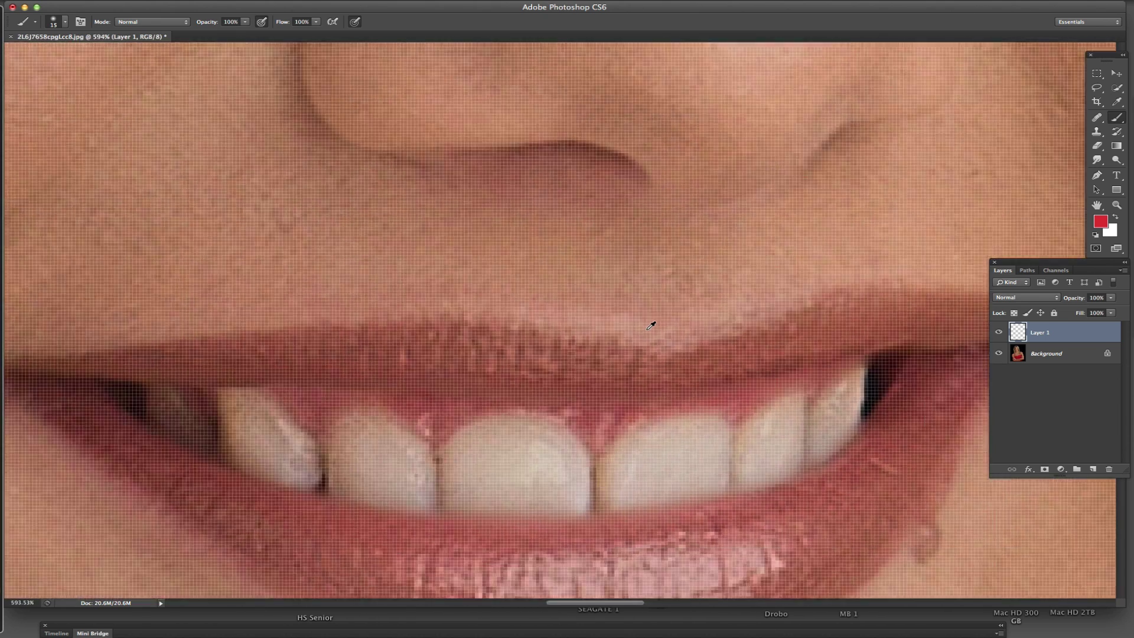
scroll(653, 323, "down", 2)
left_click_drag(707, 294, 645, 208)
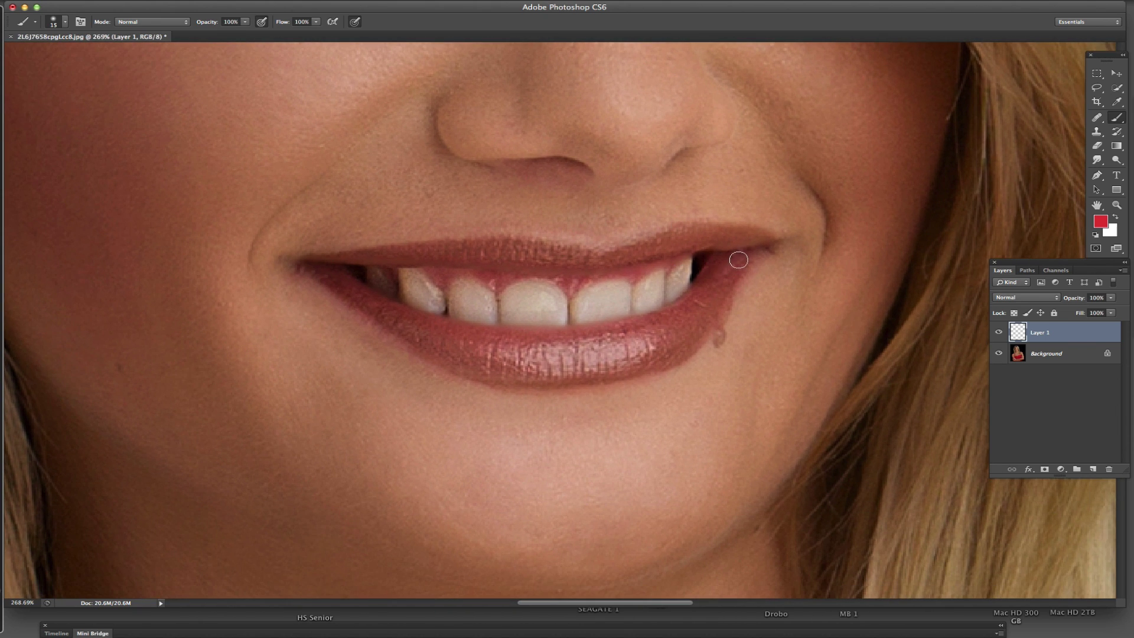
left_click_drag(739, 254, 670, 325)
mouse_move(314, 267)
left_mouse_down()
mouse_move(365, 311)
mouse_move(478, 368)
mouse_move(562, 379)
mouse_move(669, 353)
left_mouse_up()
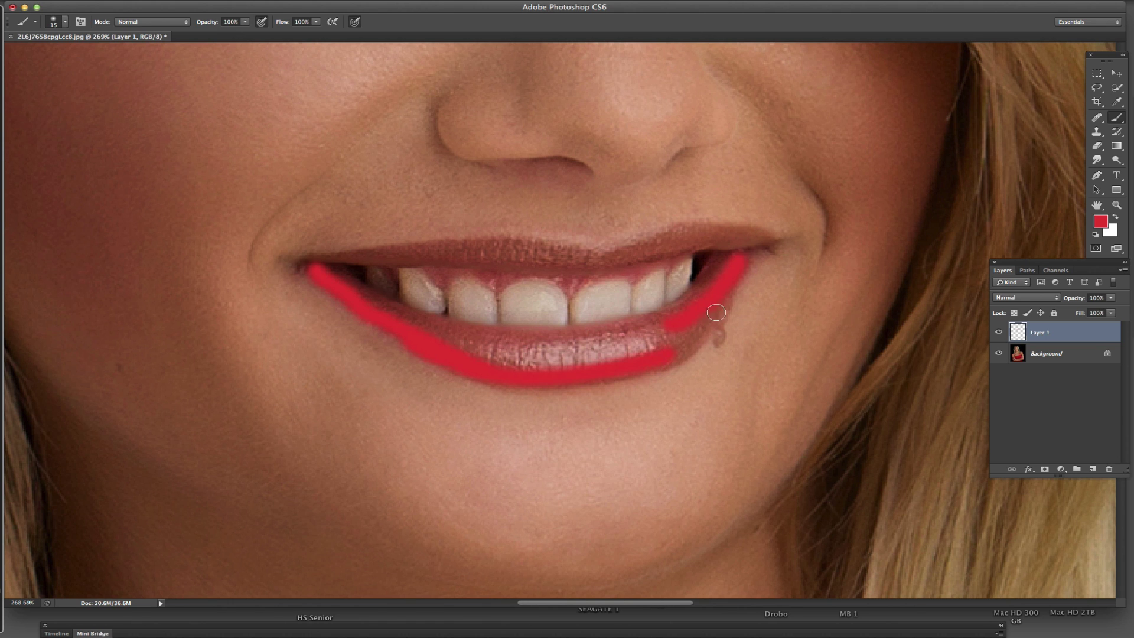
mouse_move(716, 316)
left_mouse_down()
mouse_move(729, 293)
mouse_move(650, 362)
mouse_move(716, 262)
mouse_move(650, 320)
mouse_move(548, 333)
mouse_move(434, 324)
mouse_move(322, 271)
mouse_move(450, 338)
mouse_move(504, 349)
mouse_move(447, 340)
mouse_move(473, 355)
mouse_move(543, 374)
mouse_move(688, 333)
mouse_move(664, 344)
mouse_move(692, 320)
mouse_move(615, 343)
mouse_move(503, 352)
mouse_move(602, 345)
mouse_move(520, 359)
left_mouse_up()
mouse_move(446, 323)
left_mouse_down()
mouse_move(379, 299)
mouse_move(481, 342)
mouse_move(663, 314)
mouse_move(759, 238)
mouse_move(679, 231)
mouse_move(617, 253)
mouse_move(495, 243)
mouse_move(312, 262)
mouse_move(628, 260)
mouse_move(704, 248)
mouse_move(633, 256)
mouse_move(659, 246)
mouse_move(742, 246)
mouse_move(730, 244)
left_mouse_up()
Erase the red overspill along the inner lip edges and teeth with a 14 px Eraser
key("e")
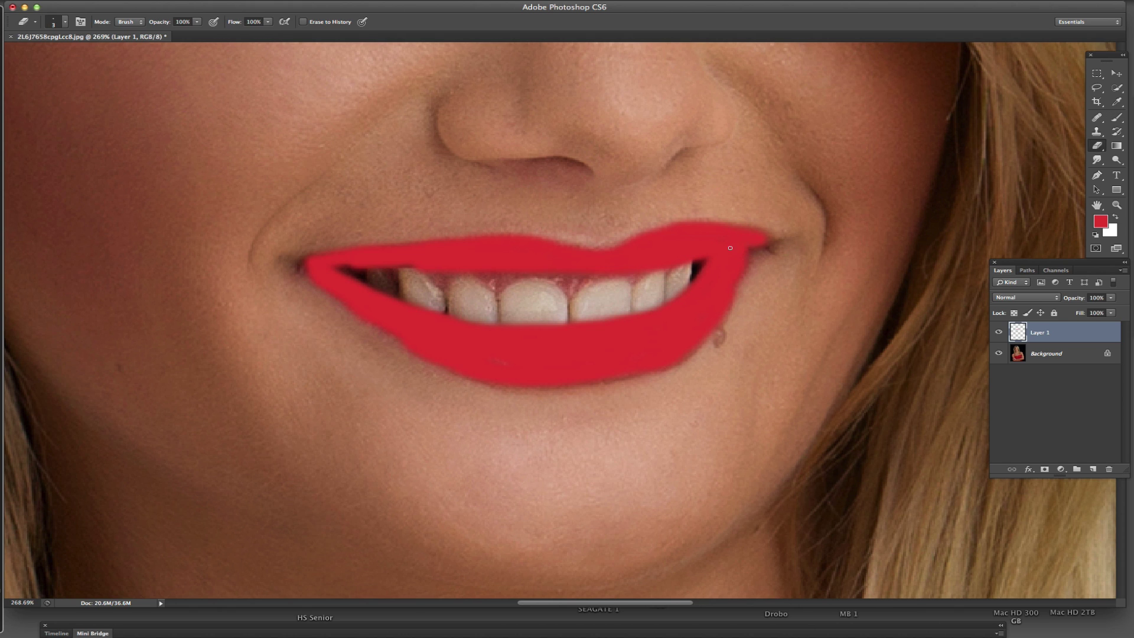
right_click(650, 267)
left_click(697, 287)
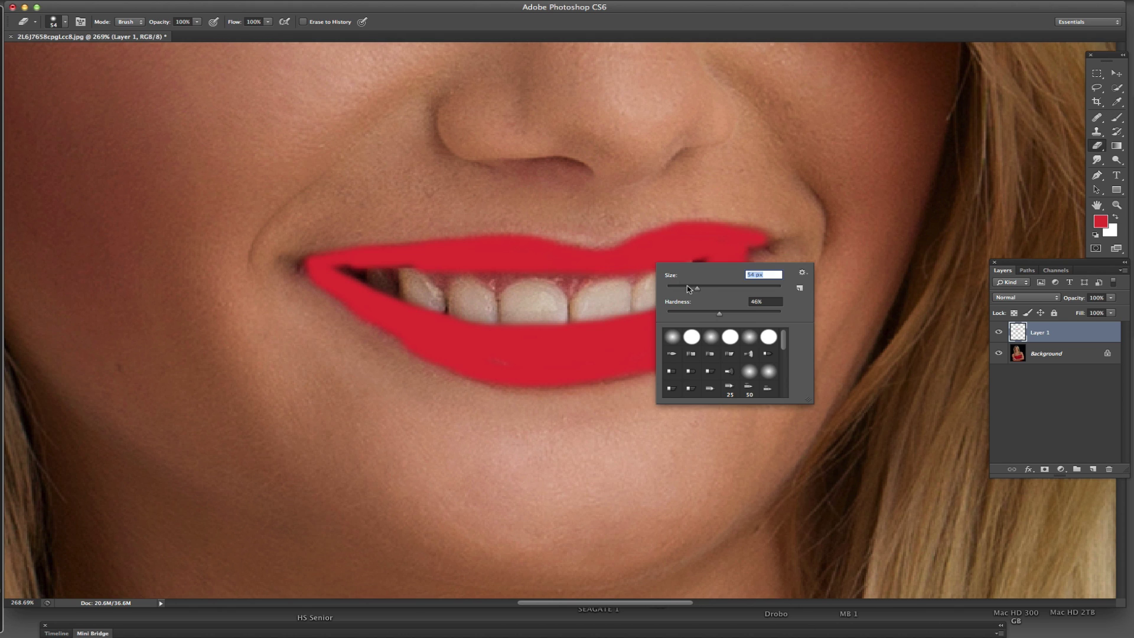
mouse_move(687, 288)
left_mouse_down()
mouse_move(652, 288)
mouse_move(679, 288)
left_mouse_up()
left_click(642, 286)
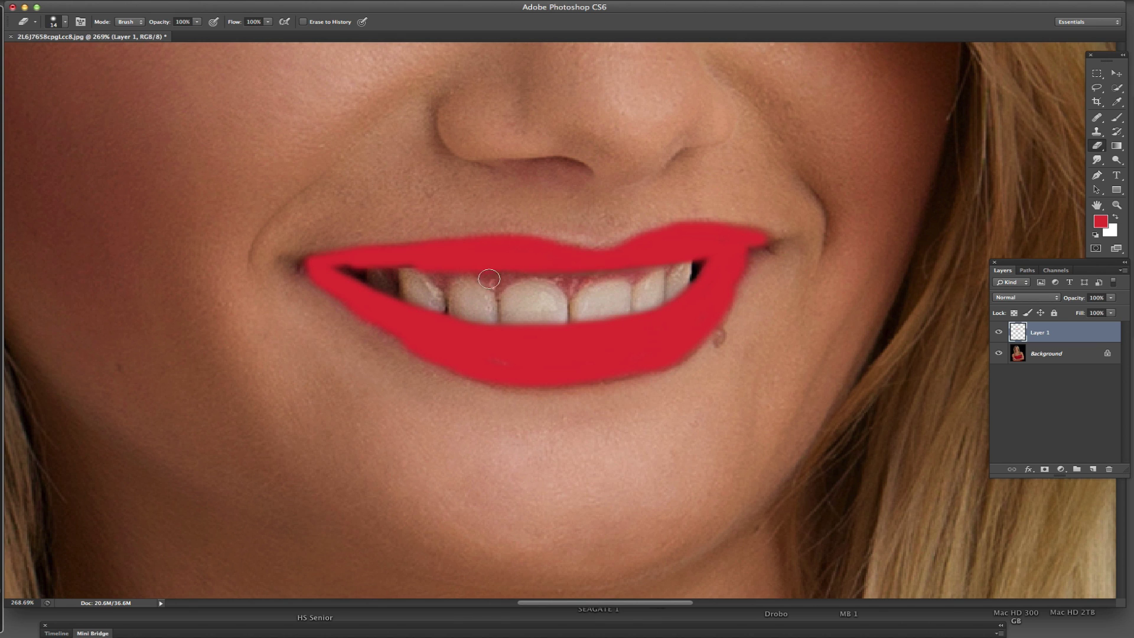
left_click_drag(376, 273, 345, 276)
mouse_move(409, 294)
left_mouse_down()
mouse_move(499, 319)
mouse_move(635, 316)
mouse_move(684, 275)
mouse_move(648, 297)
left_mouse_up()
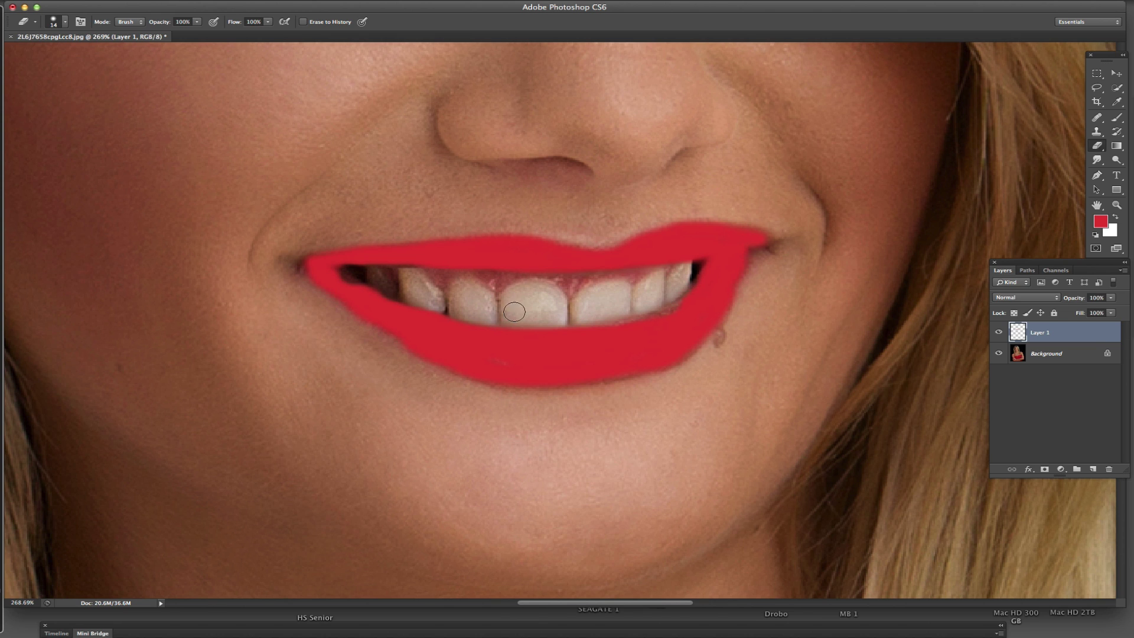
Reduce the Eraser to 7 px and clean up the red paint at the narrow corner of the mouth
right_click(471, 304)
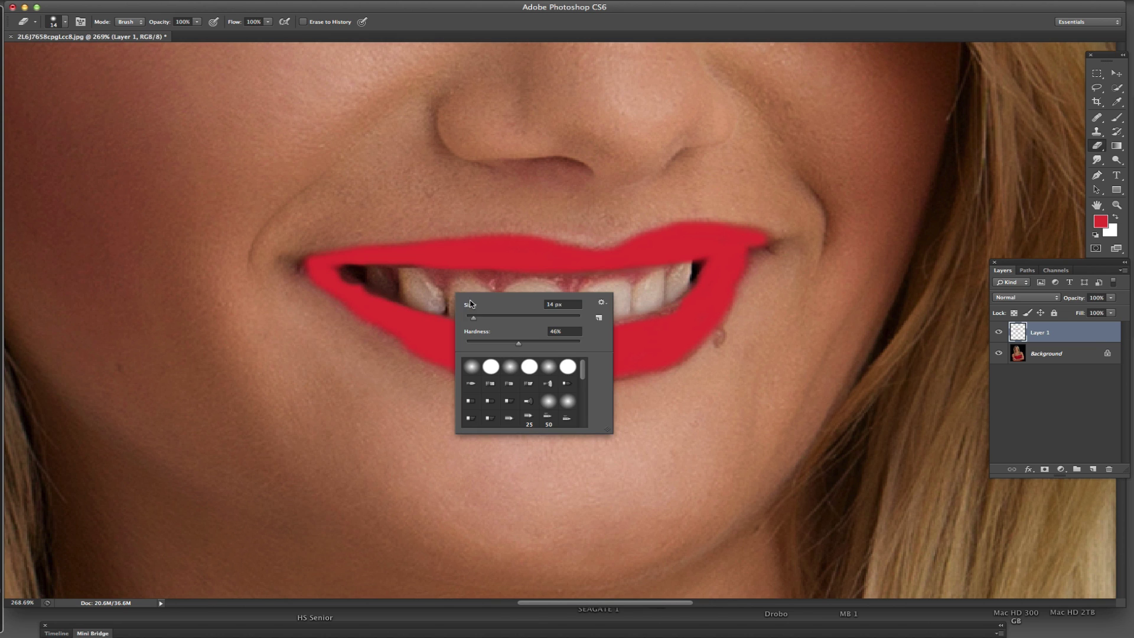
left_click_drag(472, 319, 470, 319)
left_click(365, 282)
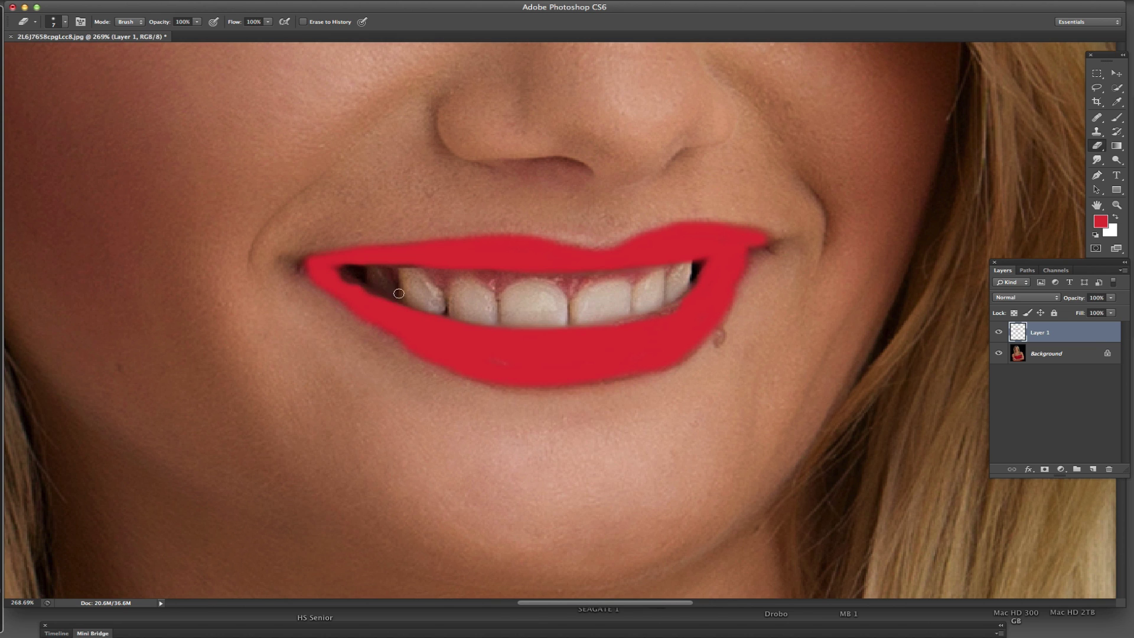
Touch up the red on the mouth corners and the lower lip's inner edge with the Brush tool
key("b")
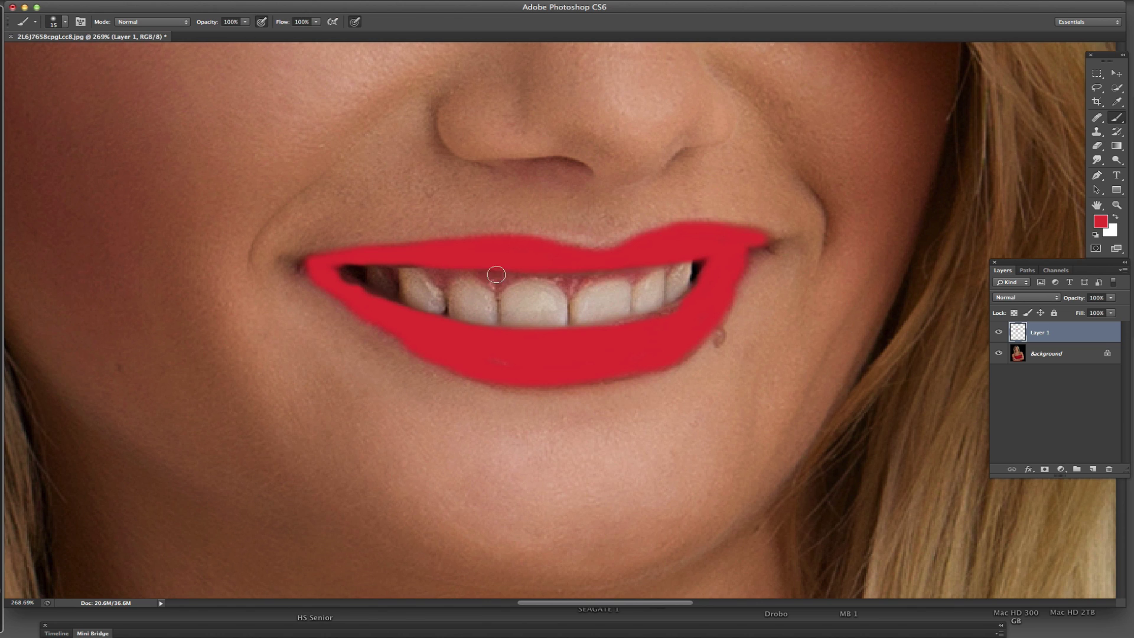
mouse_move(351, 308)
left_mouse_down()
mouse_move(370, 301)
mouse_move(332, 271)
mouse_move(371, 302)
left_mouse_up()
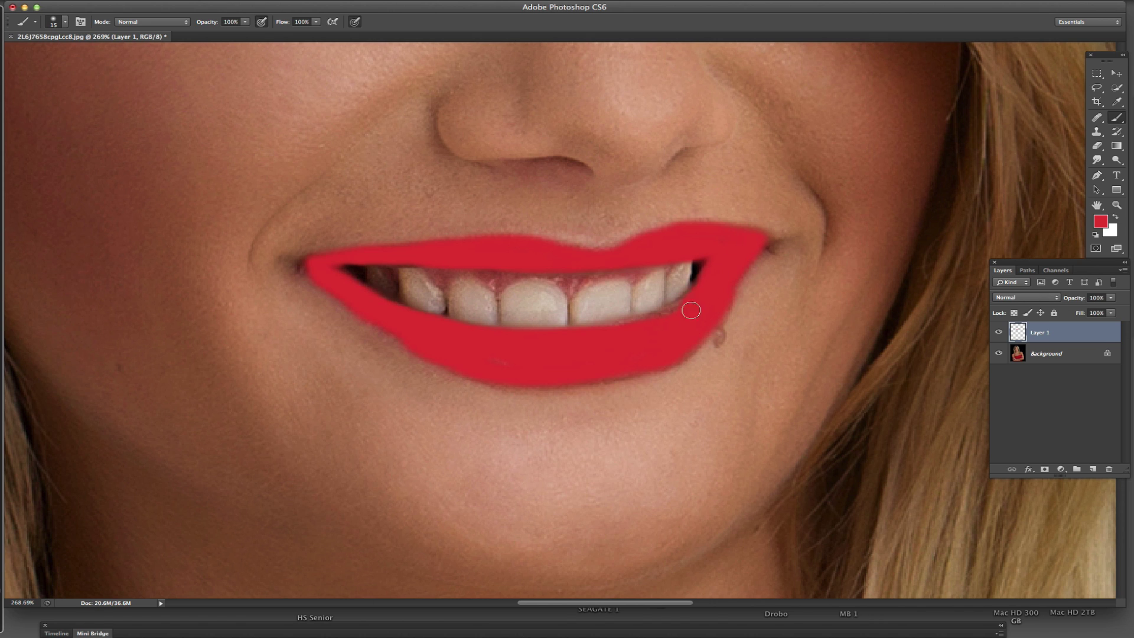
left_click_drag(691, 310, 565, 335)
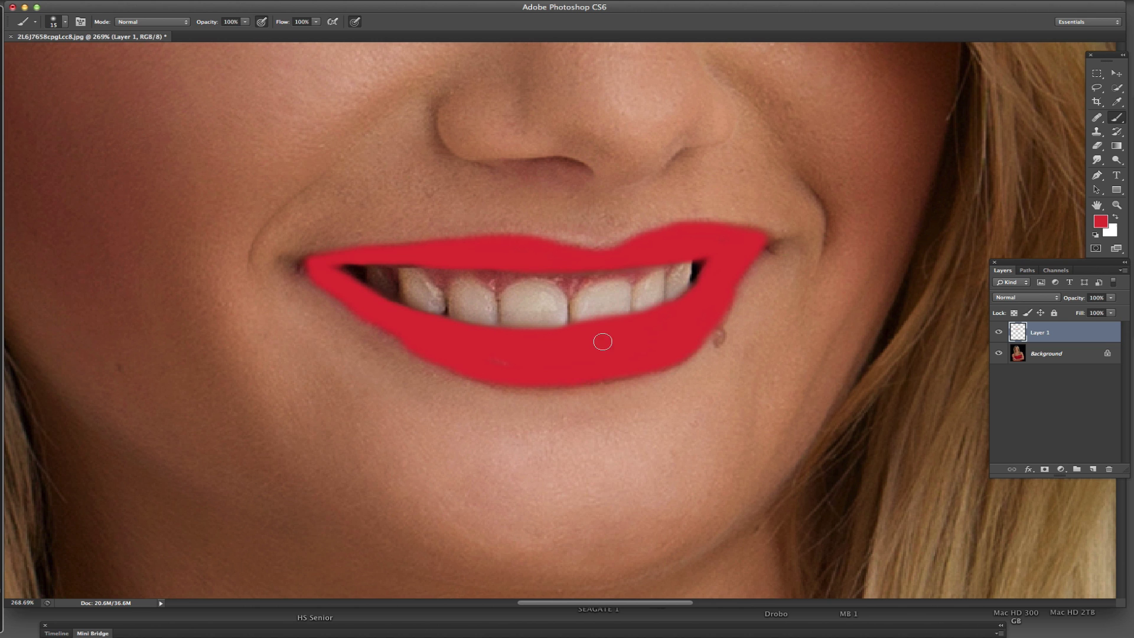
Change the blend mode of the painted lip layer to Soft Light
scroll(608, 309, "down", 2)
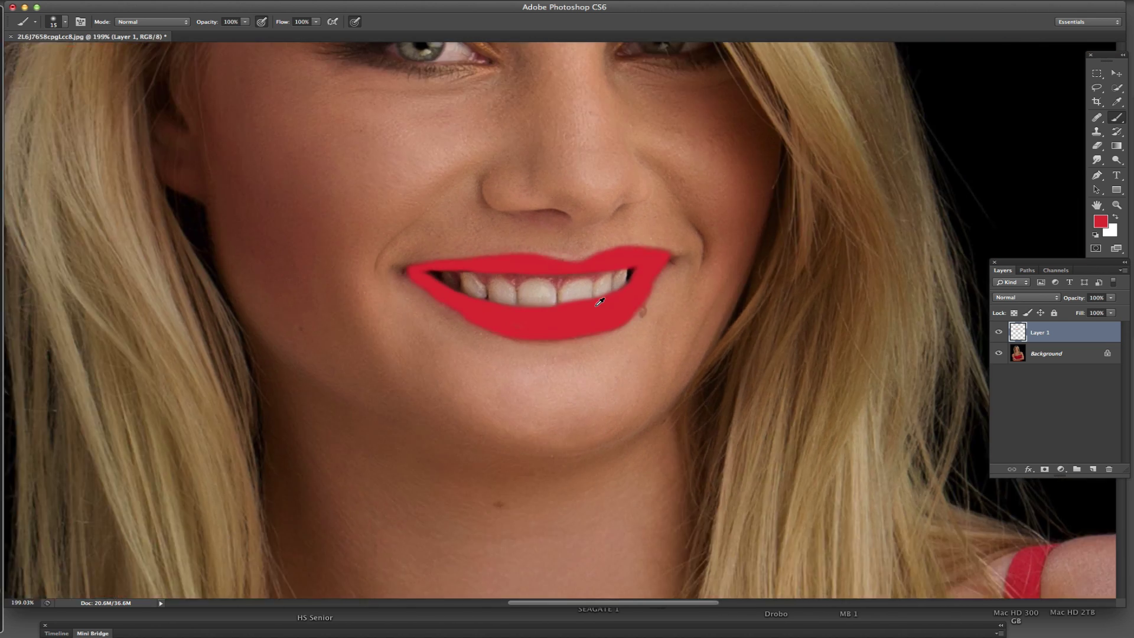
scroll(599, 302, "down", 2)
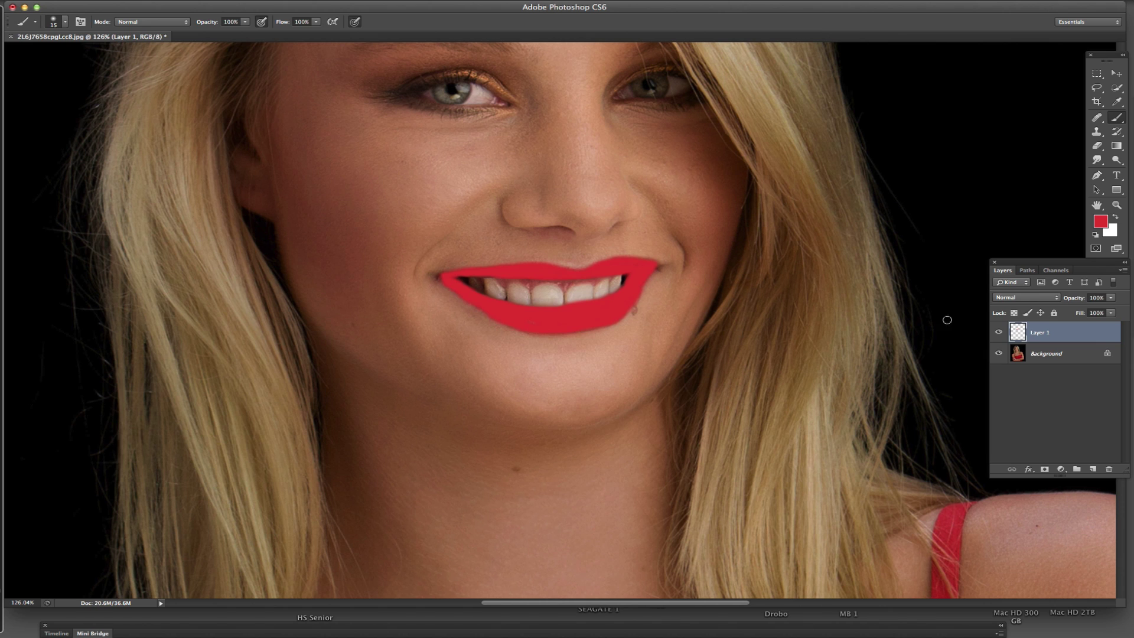
left_click(1028, 298)
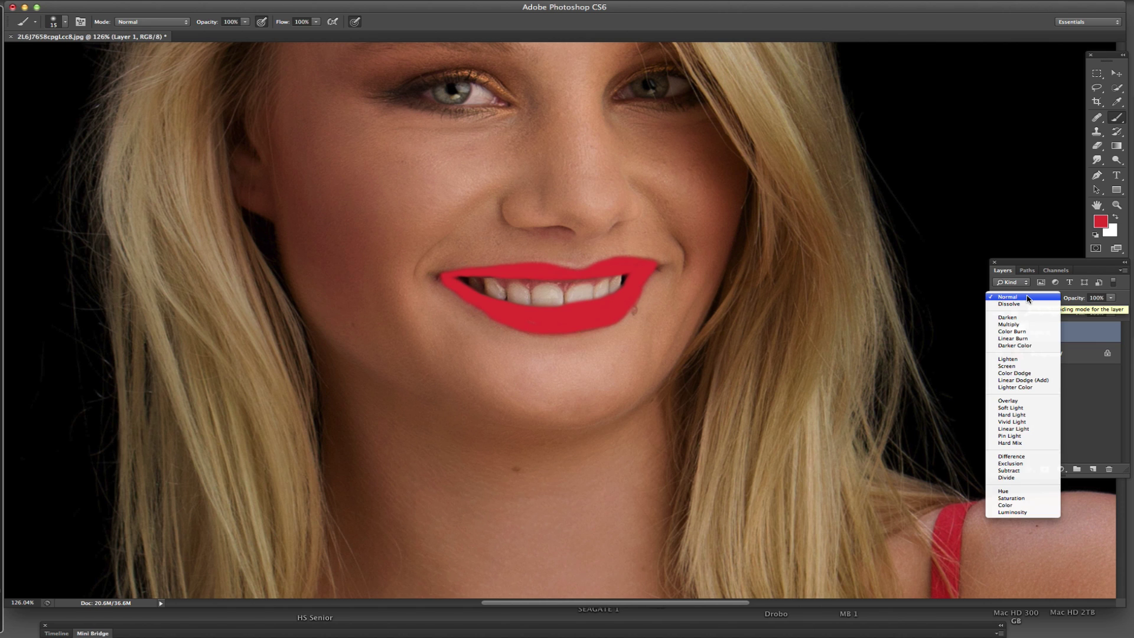
left_click(1025, 409)
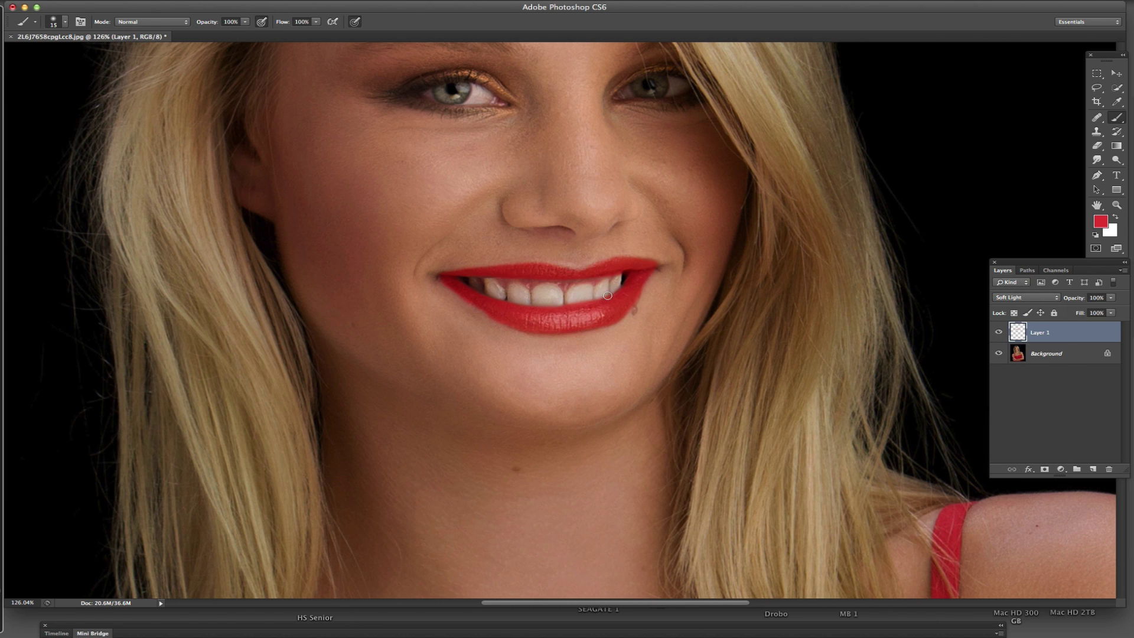
Duplicate the red lip layer and hide the original Layer 1
scroll(607, 313, "down", 15)
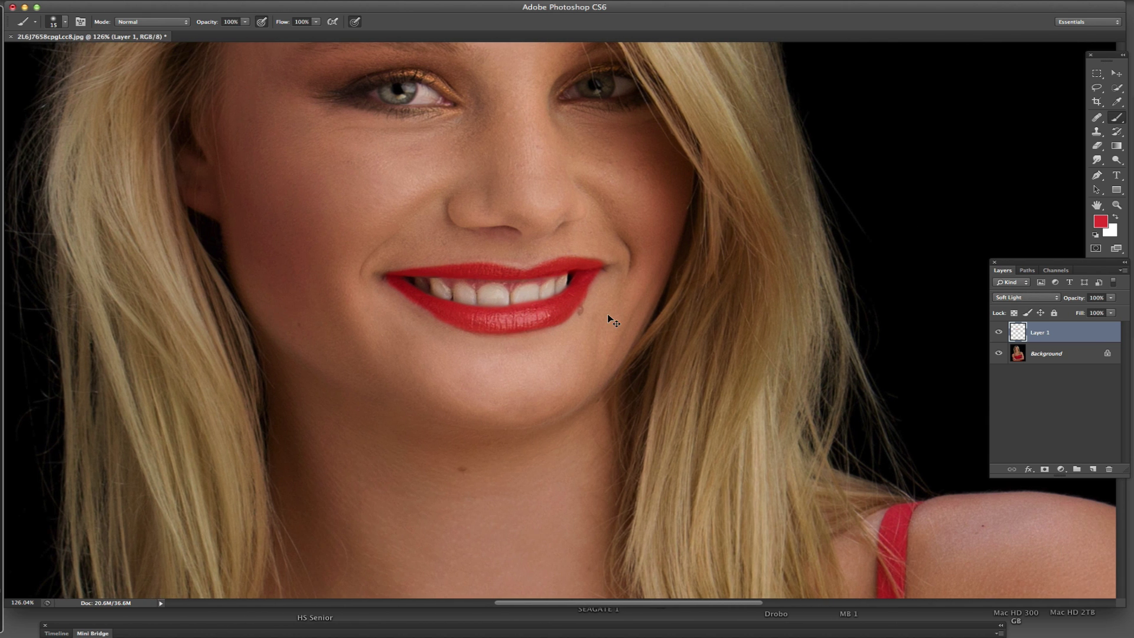
scroll(519, 319, "up", 5)
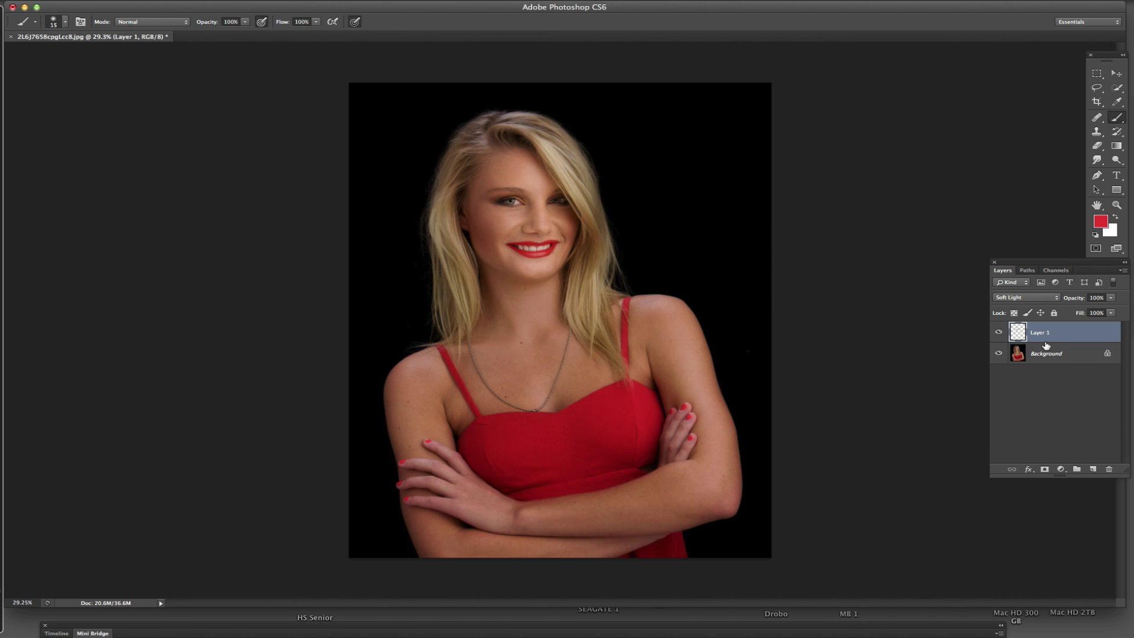
key("super+j")
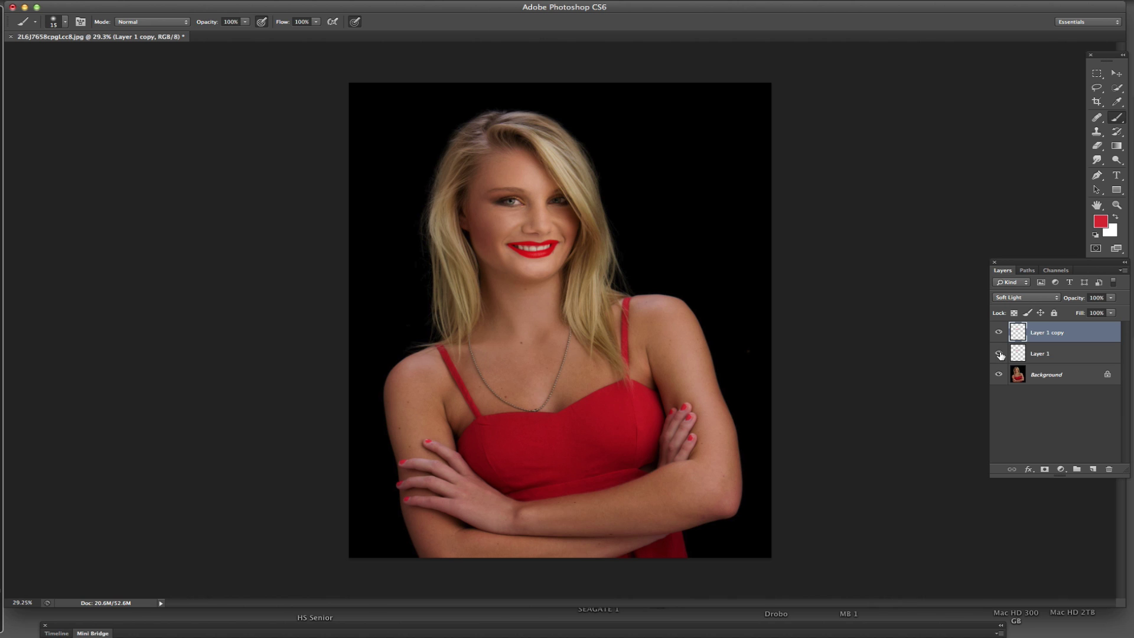
left_click(999, 353)
Recolour the duplicate lip layer purple with a Hue/Saturation adjustment of hue -79, saturation -10 and lightness +8
left_click(1061, 468)
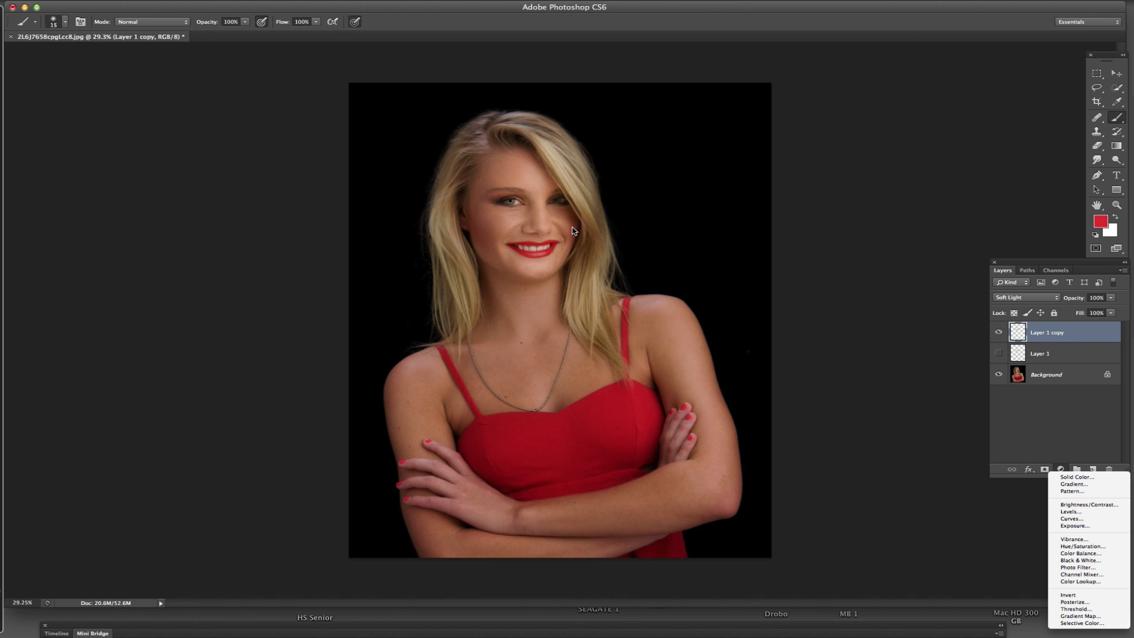
left_click(257, 101)
left_click(132, 1)
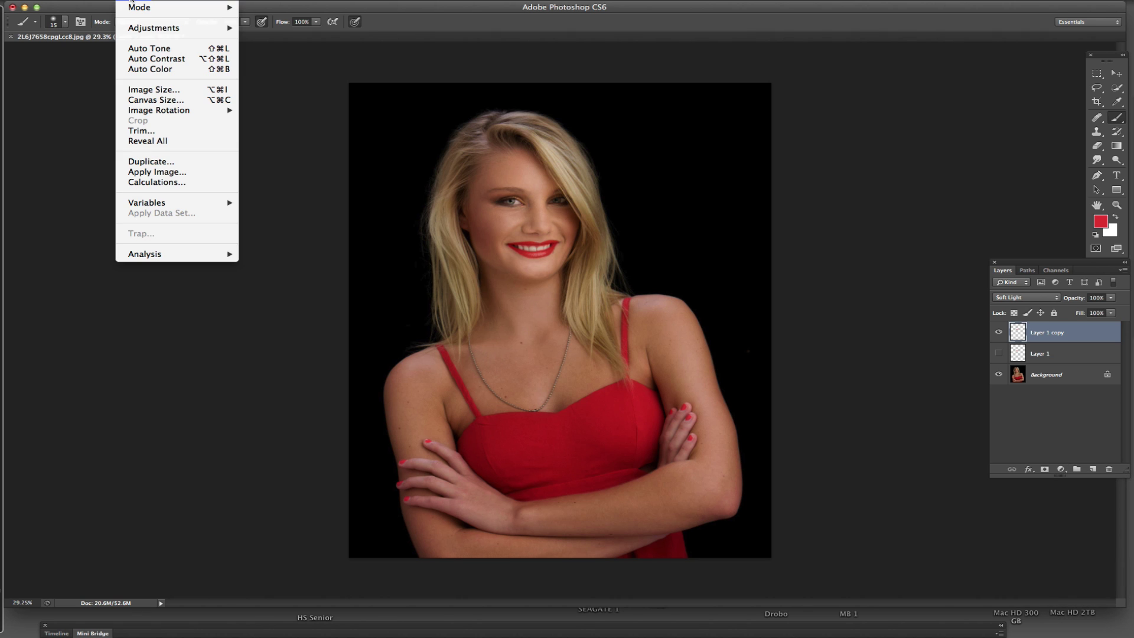
mouse_move(169, 28)
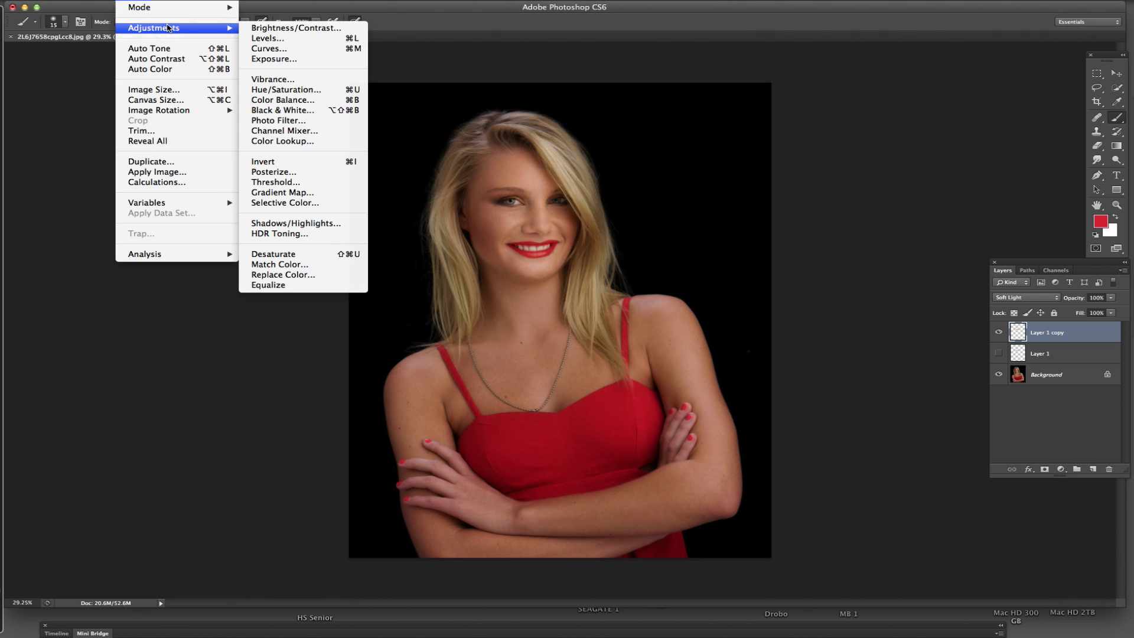
left_click(304, 90)
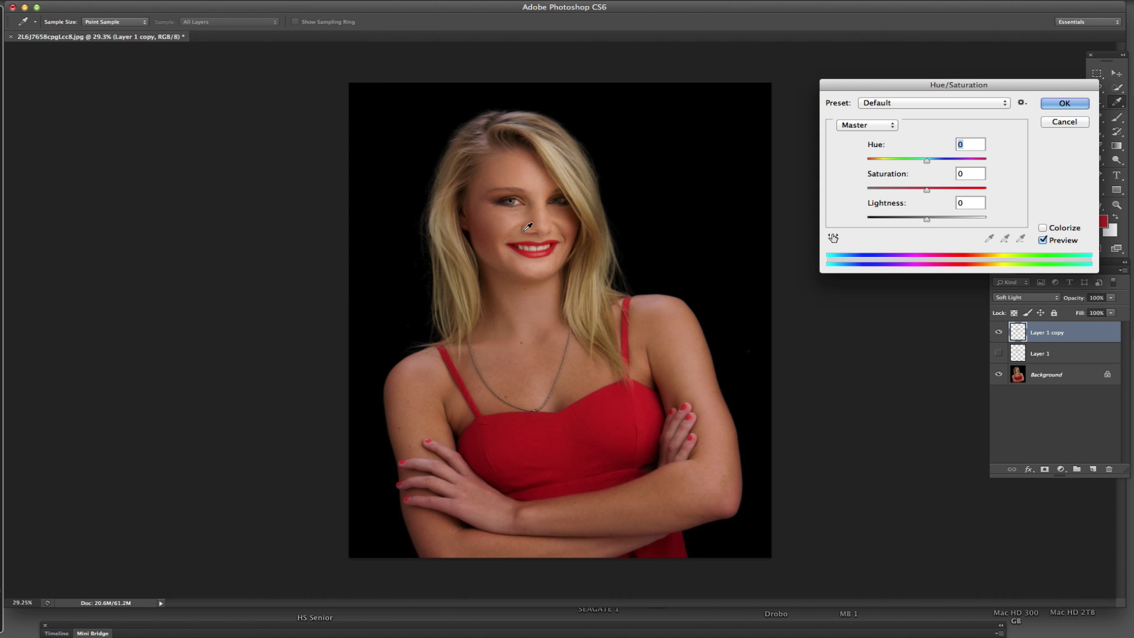
scroll(551, 237, "up", 10)
scroll(551, 238, "down", 5)
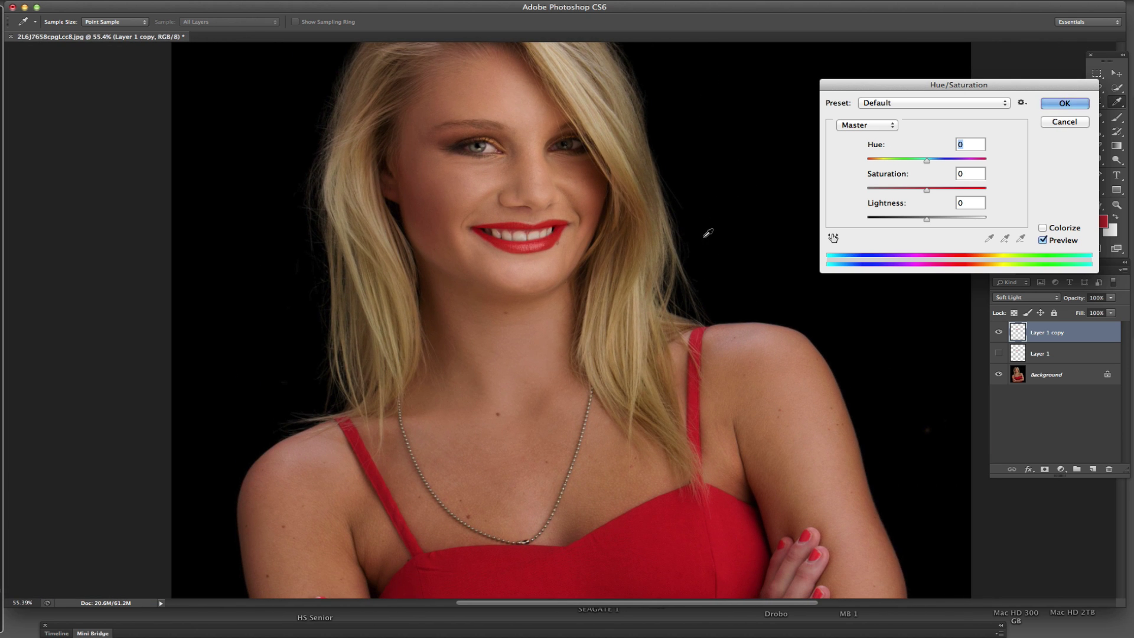
mouse_move(928, 163)
left_mouse_down()
mouse_move(938, 163)
mouse_move(904, 160)
mouse_move(917, 159)
left_mouse_up()
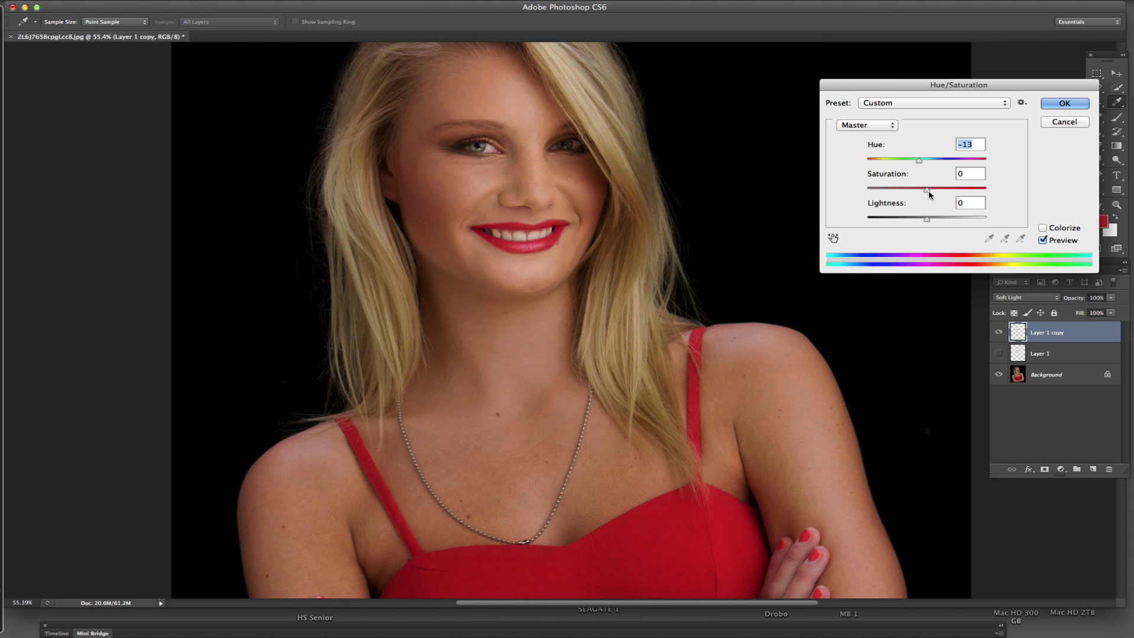
left_click_drag(929, 193, 932, 221)
left_click_drag(920, 164, 891, 159)
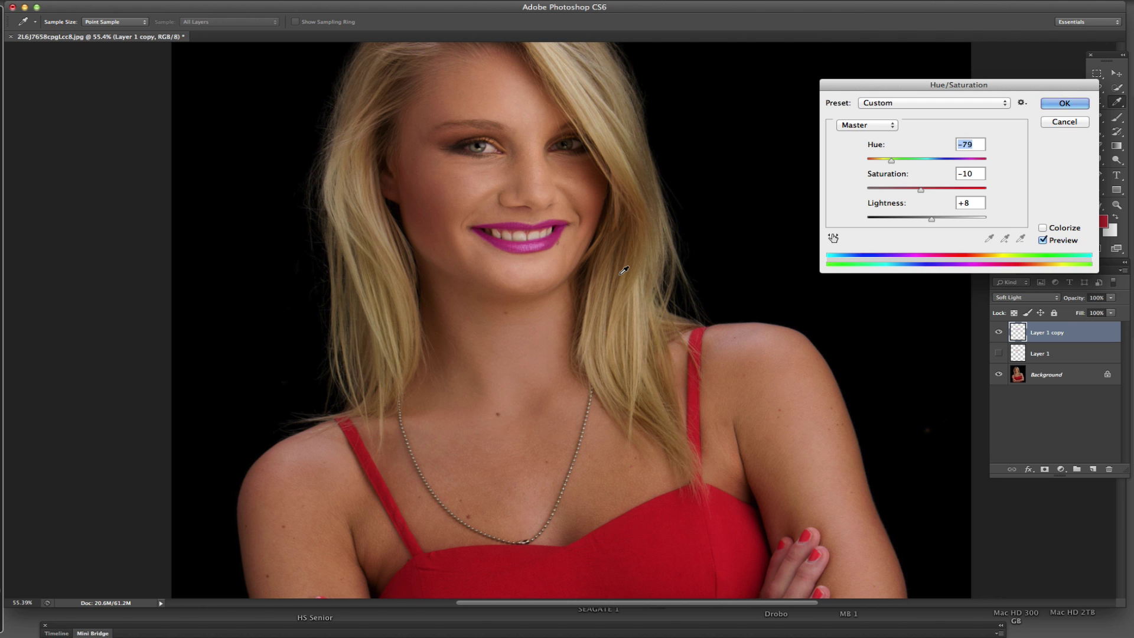
left_click(1063, 104)
Hide the purple Layer 1 copy, then show and select the red Layer 1
key("b")
scroll(493, 183, "up", 3)
scroll(505, 185, "down", 4)
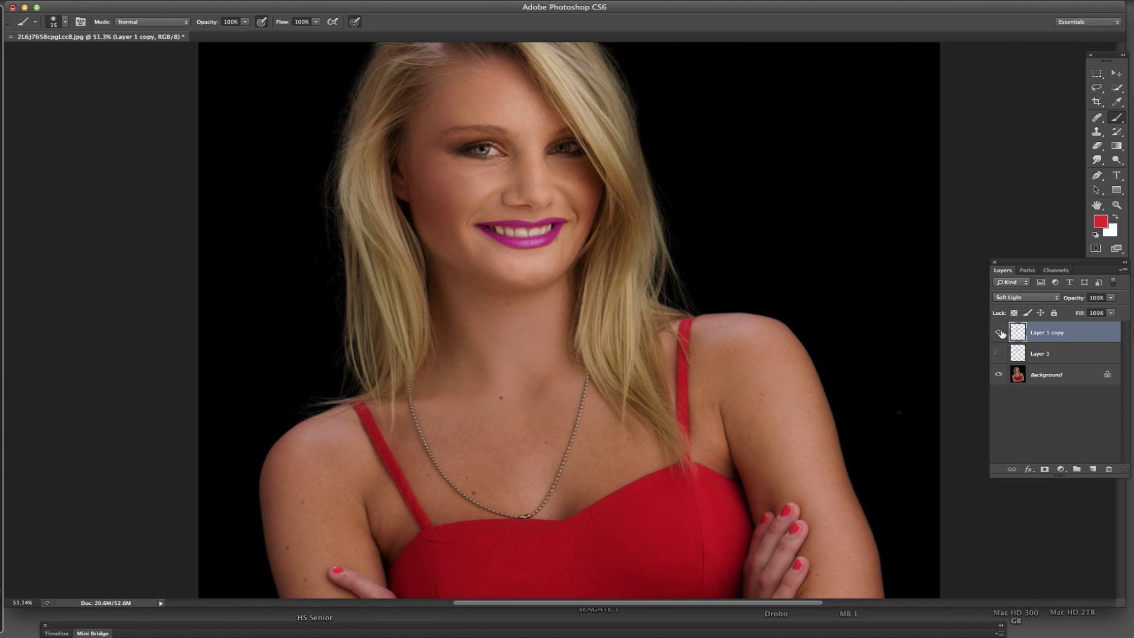
left_click(998, 332)
left_click(998, 353)
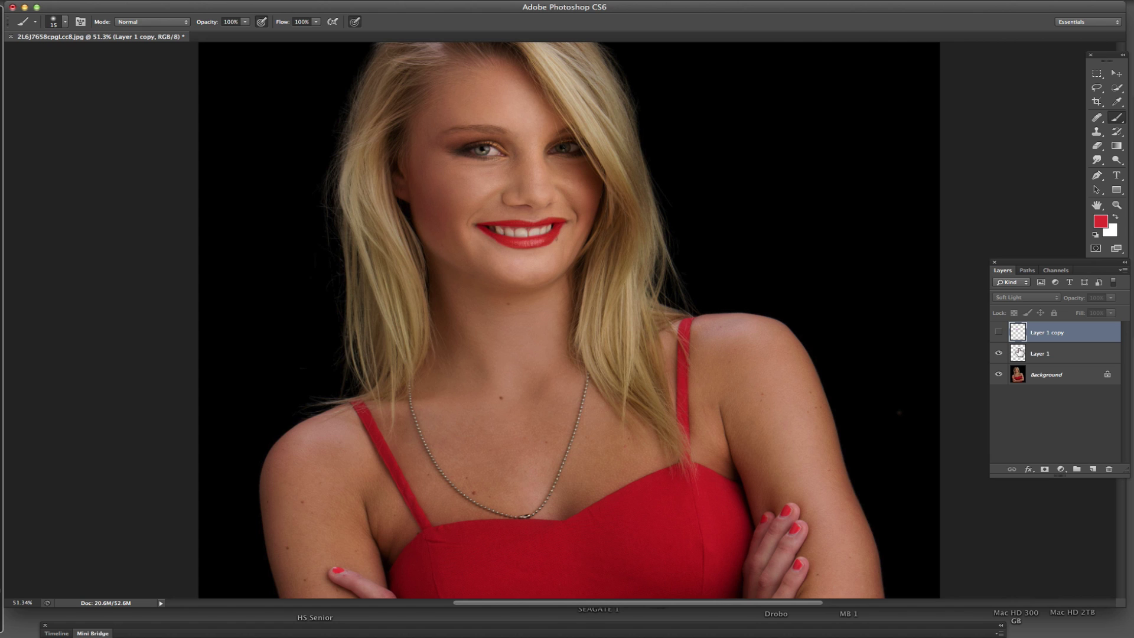
left_click(1065, 356)
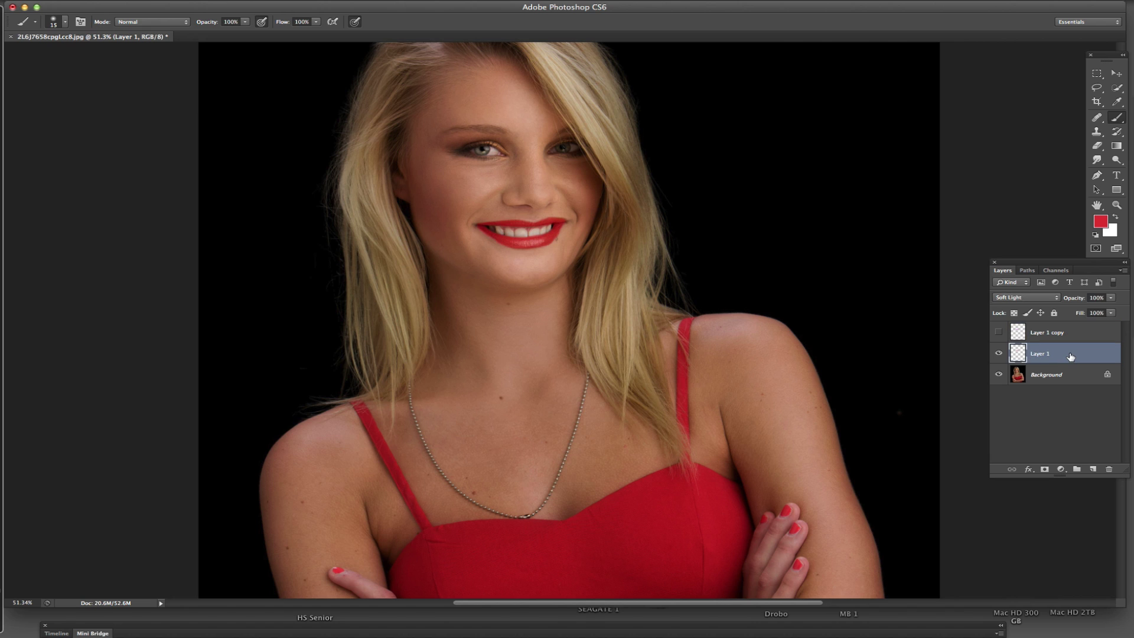